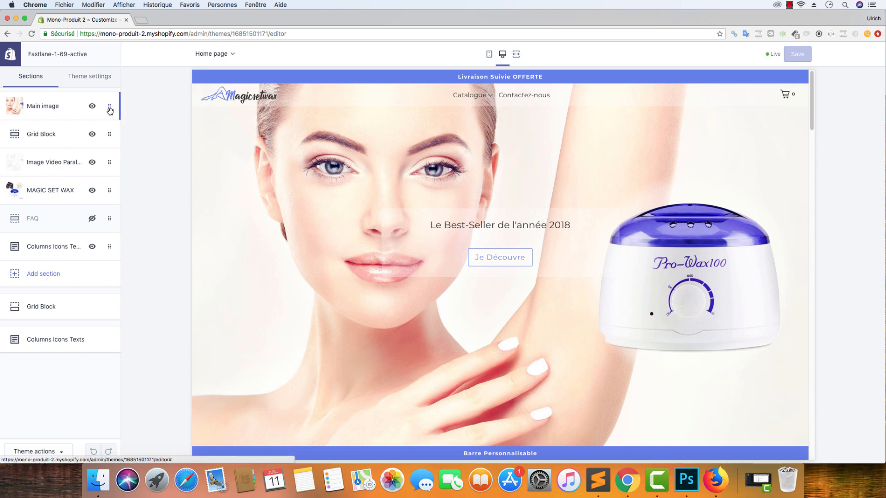
# Open the theme's General settings and review the Facebook Share title and description.
pyautogui.click(90, 77)
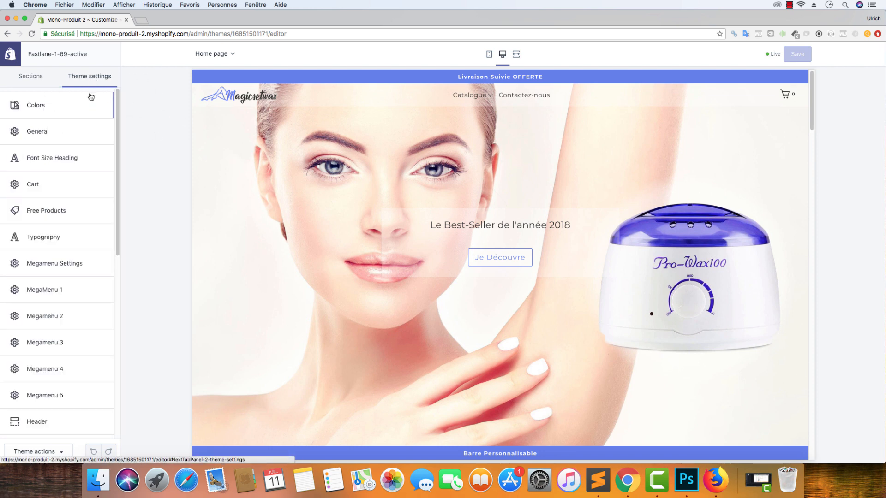
pyautogui.click(46, 135)
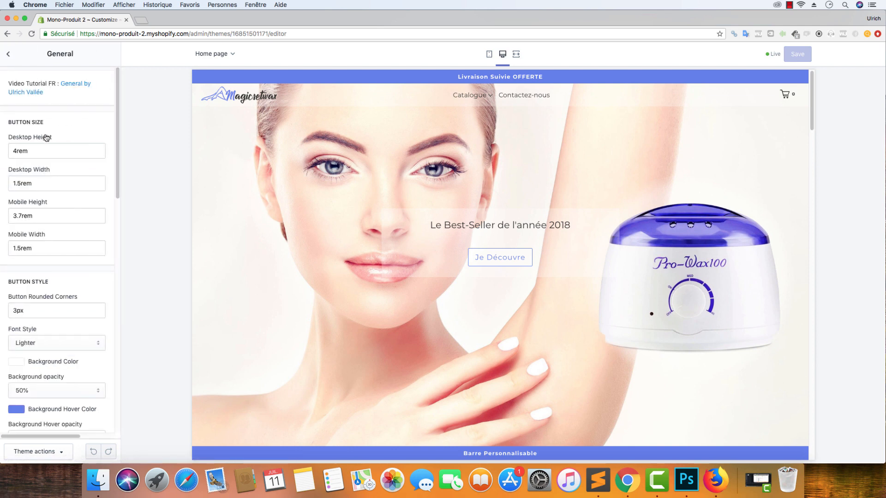
pyautogui.scroll(-20, 60, 189)
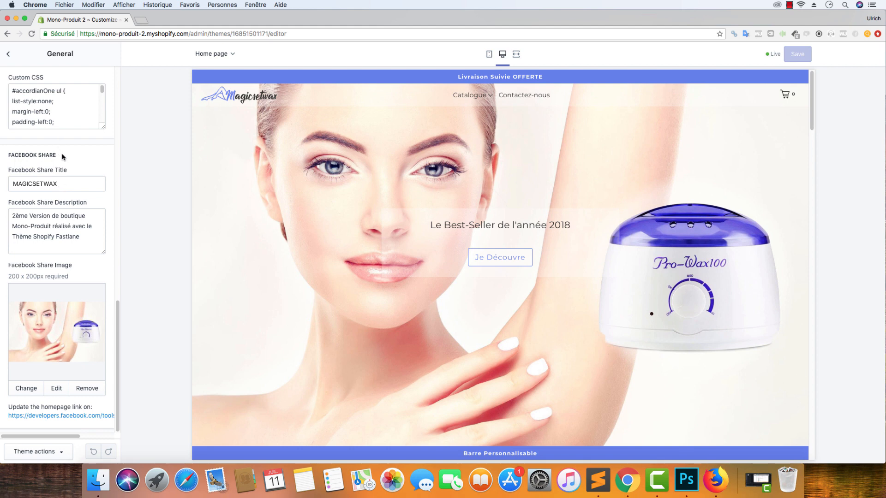
pyautogui.moveTo(65, 157); pyautogui.dragTo(6, 159)
pyautogui.click(77, 180)
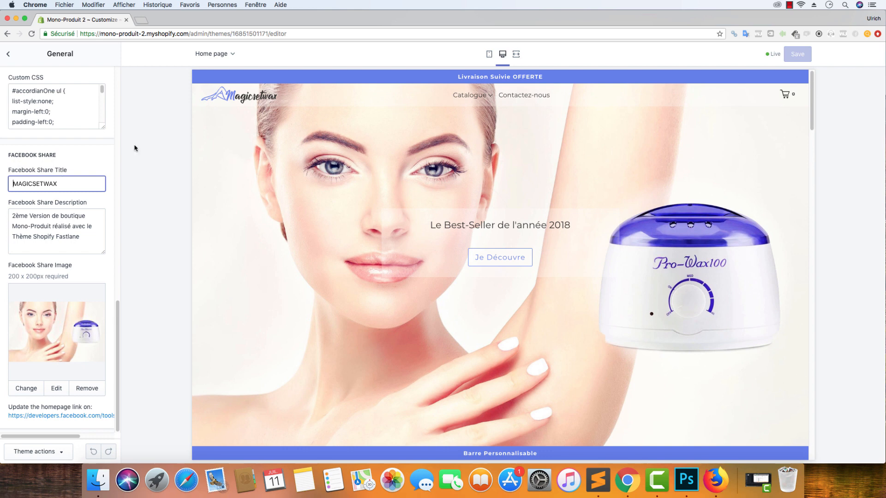
pyautogui.moveTo(89, 238); pyautogui.dragTo(4, 217)
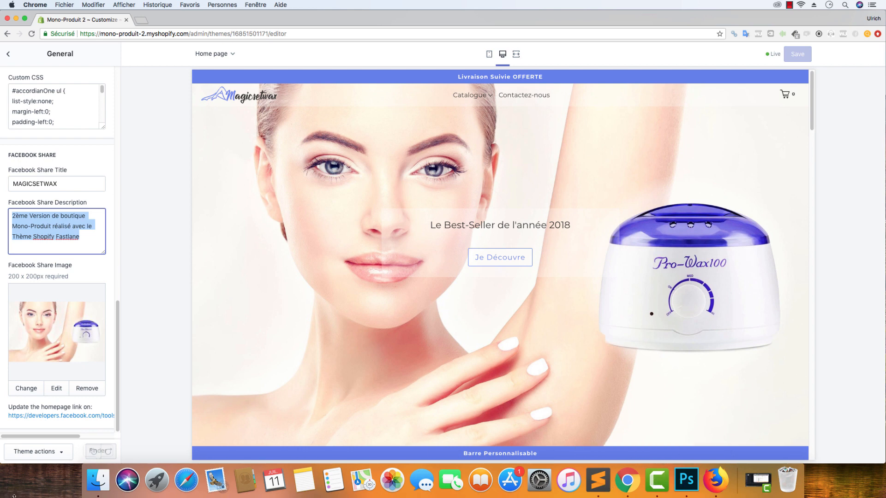
# Open magicsetwax3.jpg from the Image Slider Parallax folder in Photoshop and resize the image to 350 px wide.
pyautogui.click(94, 482)
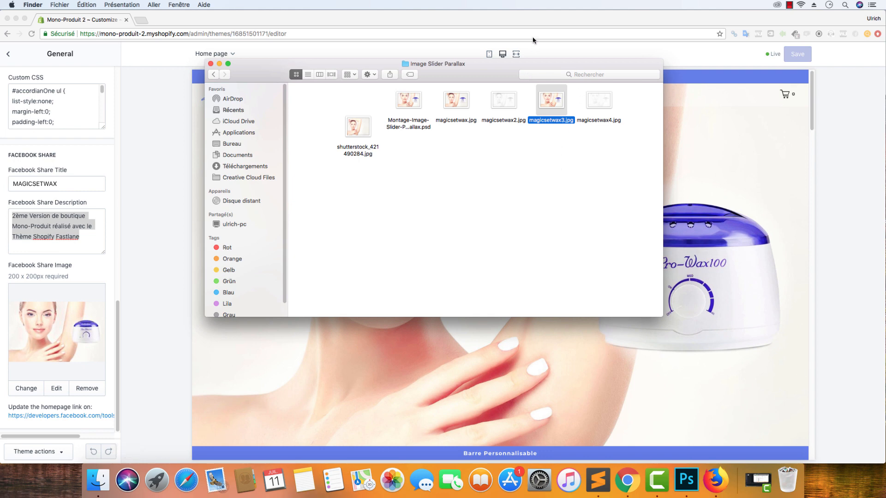
pyautogui.moveTo(551, 100); pyautogui.dragTo(688, 479)
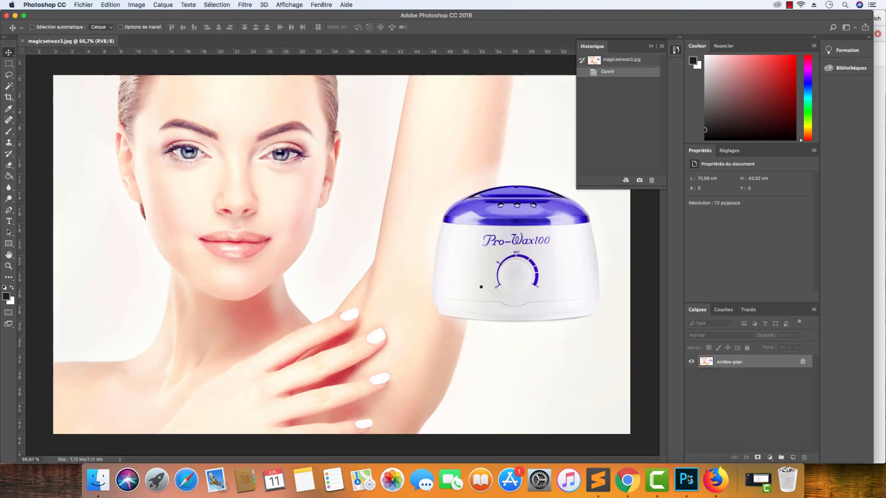
pyautogui.click(133, 5)
pyautogui.click(152, 127)
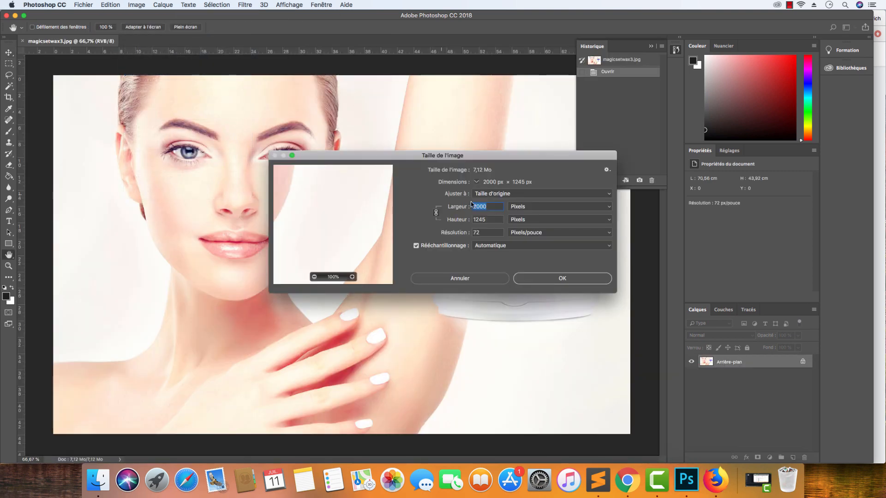
pyautogui.write('350')
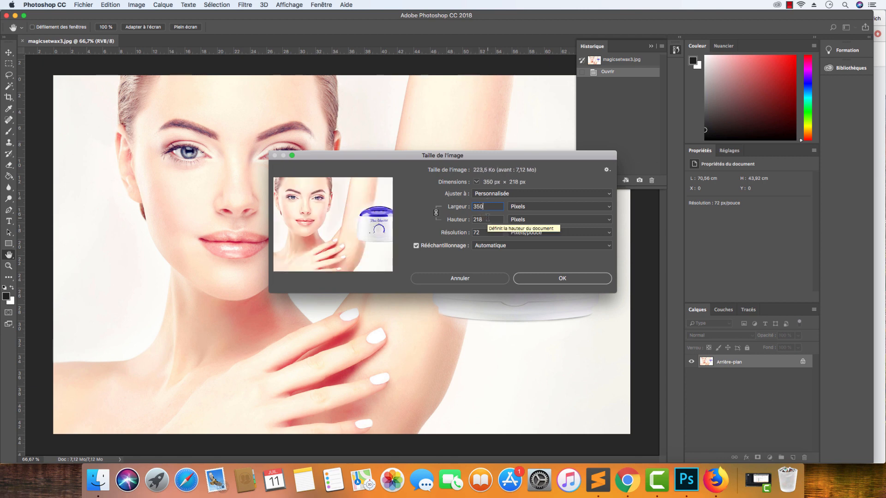
pyautogui.click(572, 279)
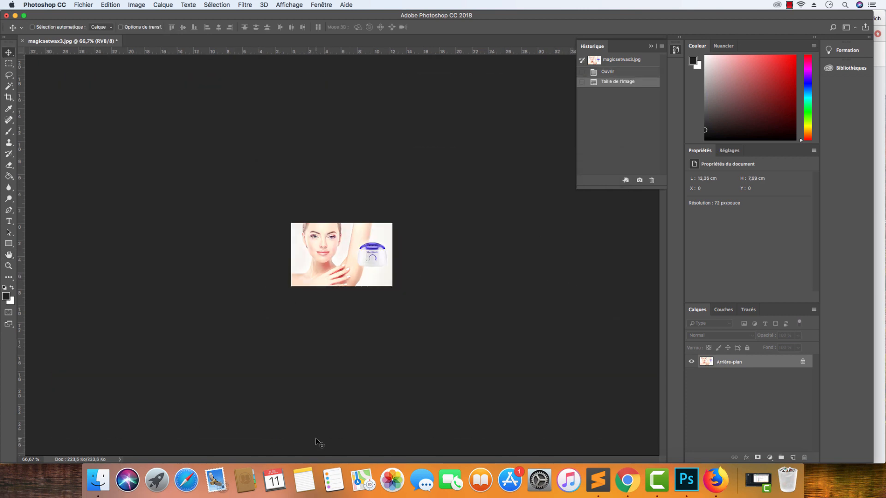
# Export the resized image as magicsetwax3.jpg to the Bureau folder, in JPG format at 70% quality.
pyautogui.press('super+alt+shift+w')
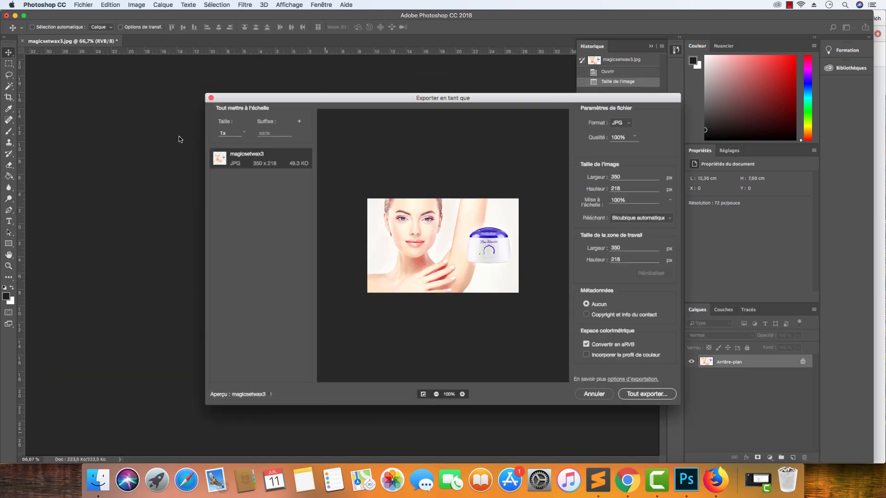
pyautogui.click(621, 137)
pyautogui.moveTo(621, 137); pyautogui.dragTo(606, 139)
pyautogui.write('70')
pyautogui.click(647, 394)
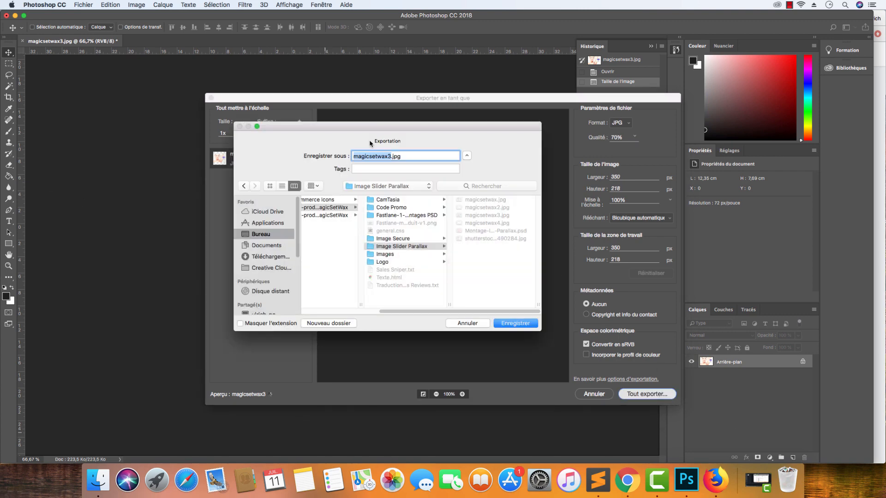
pyautogui.click(256, 235)
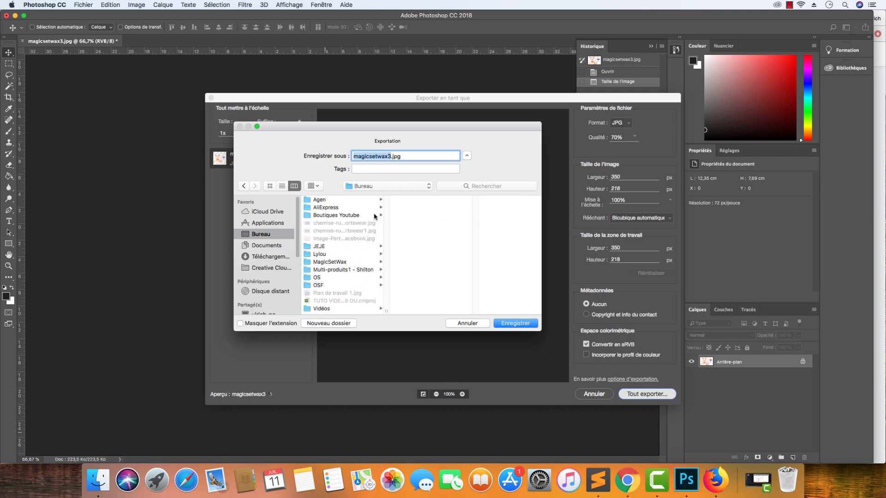
pyautogui.click(513, 324)
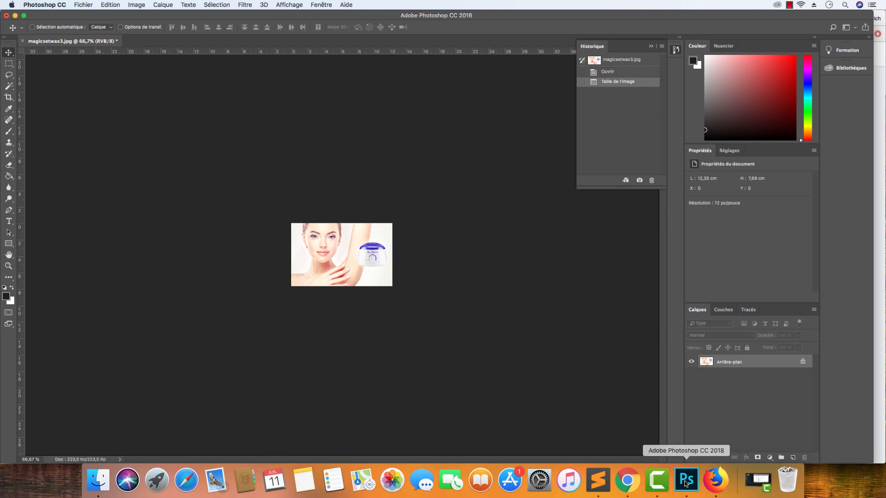
# Switch back to Chrome, recheck the Facebook share texts and open the Facebook sharing debugger linked below the share image.
pyautogui.click(631, 490)
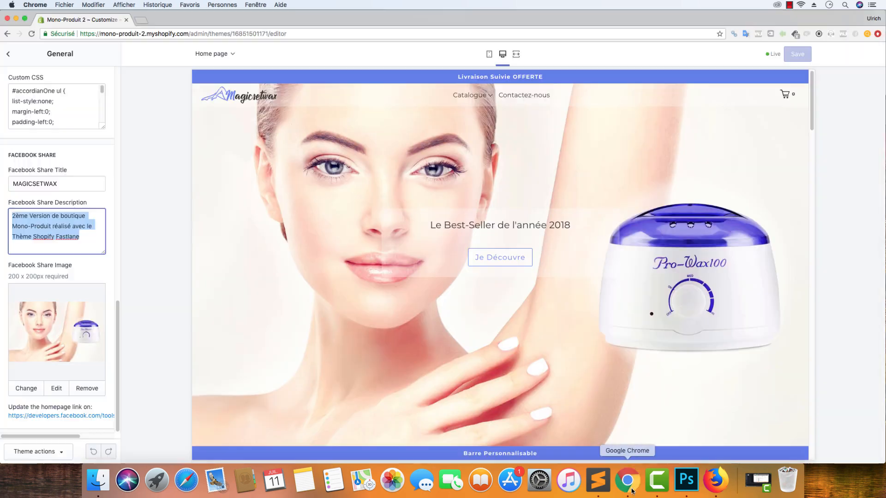
pyautogui.click(70, 184)
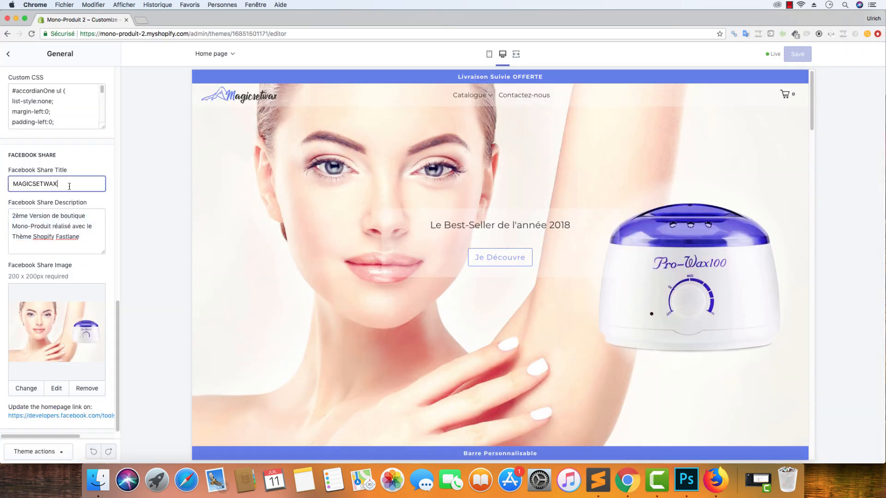
pyautogui.moveTo(94, 248); pyautogui.dragTo(2, 209)
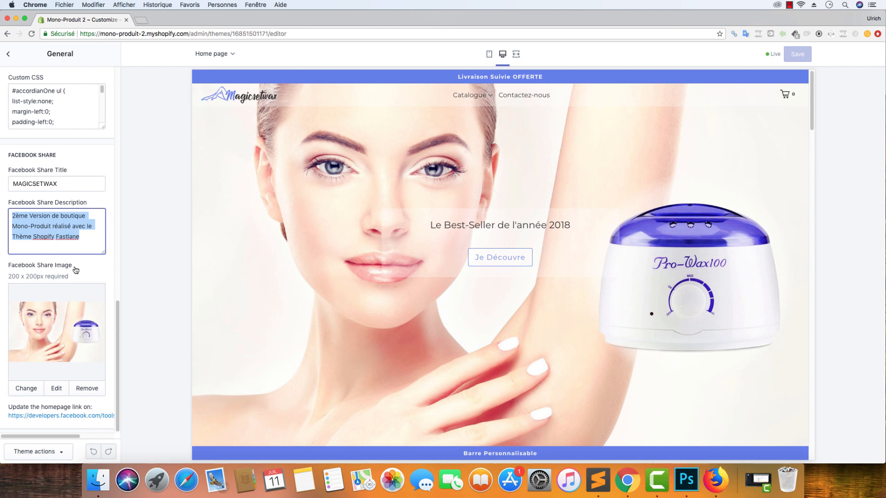
pyautogui.click(69, 417)
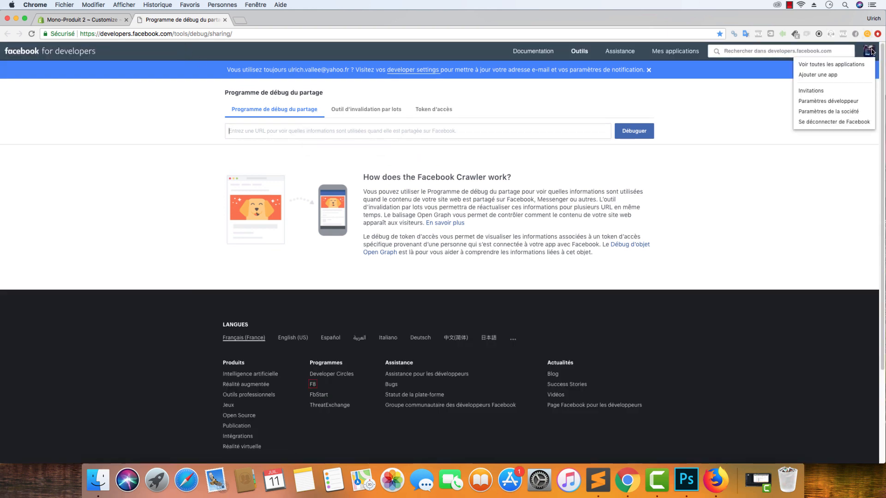
pyautogui.click(347, 131)
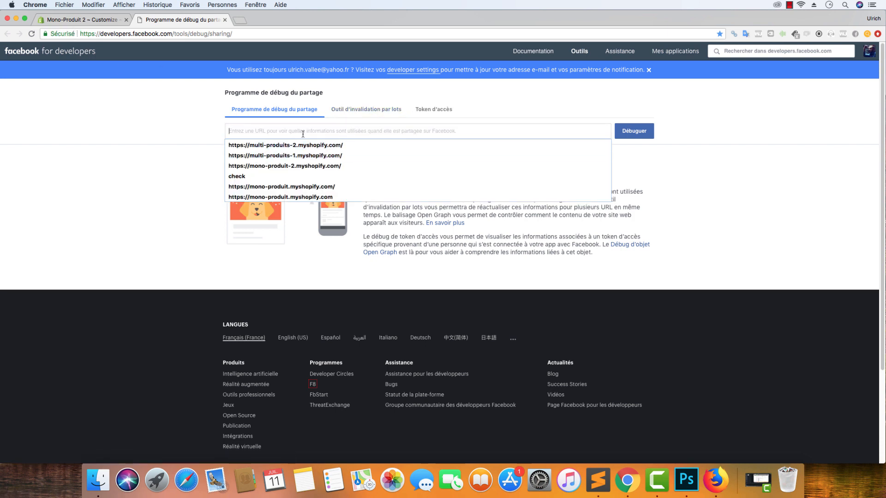
pyautogui.click(75, 144)
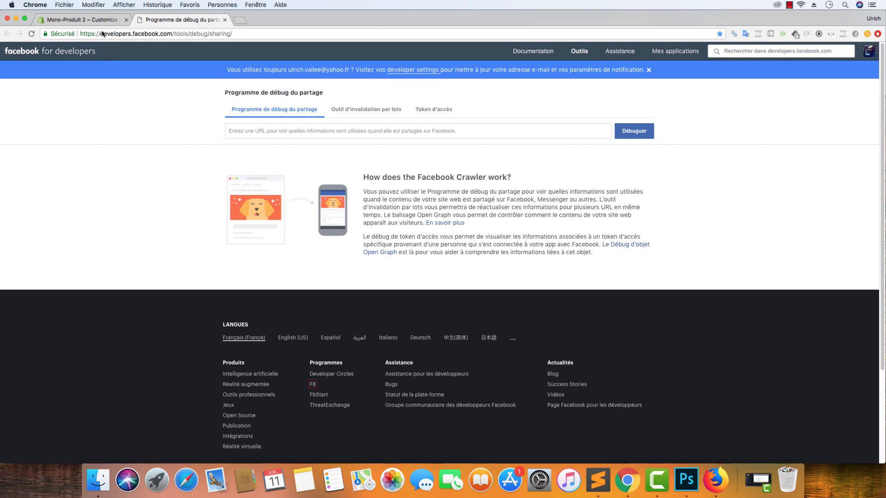
# Go back to the Shopify theme editor and open the store's Themes admin page in a new browser tab.
pyautogui.click(92, 20)
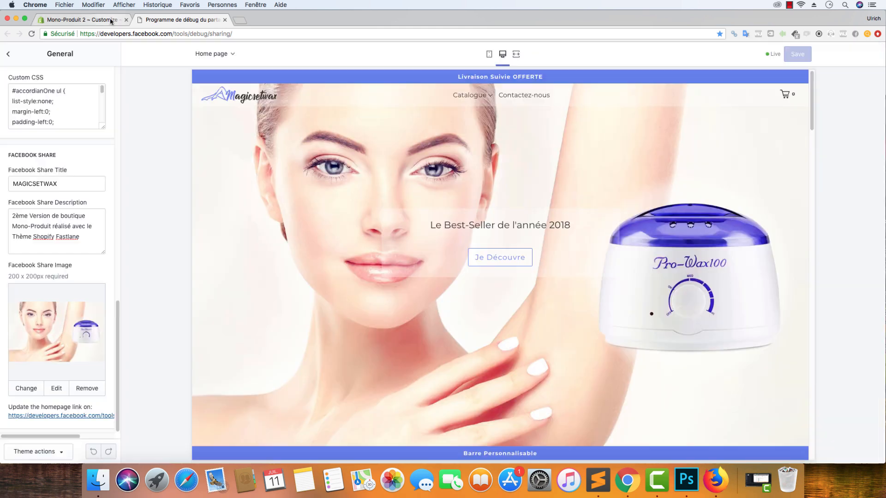
pyautogui.click(11, 54)
pyautogui.keyDown('super'); pyautogui.click(13, 55); pyautogui.keyUp('super')
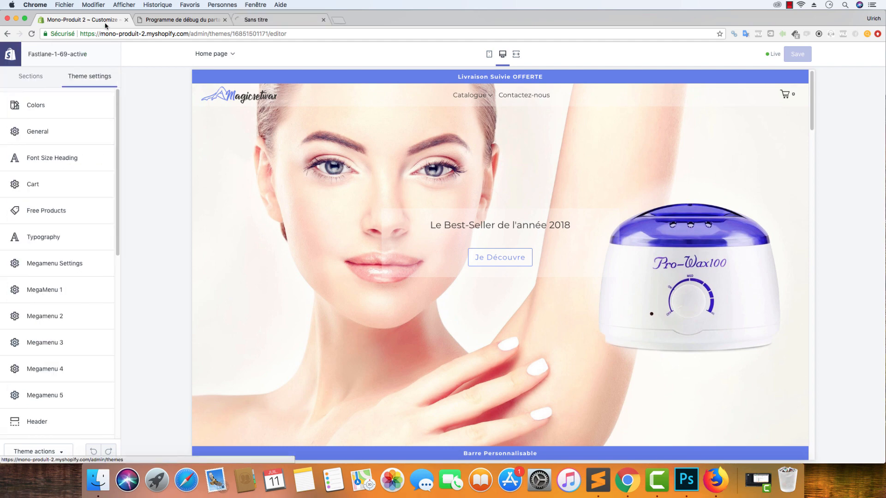
pyautogui.click(163, 20)
pyautogui.click(304, 22)
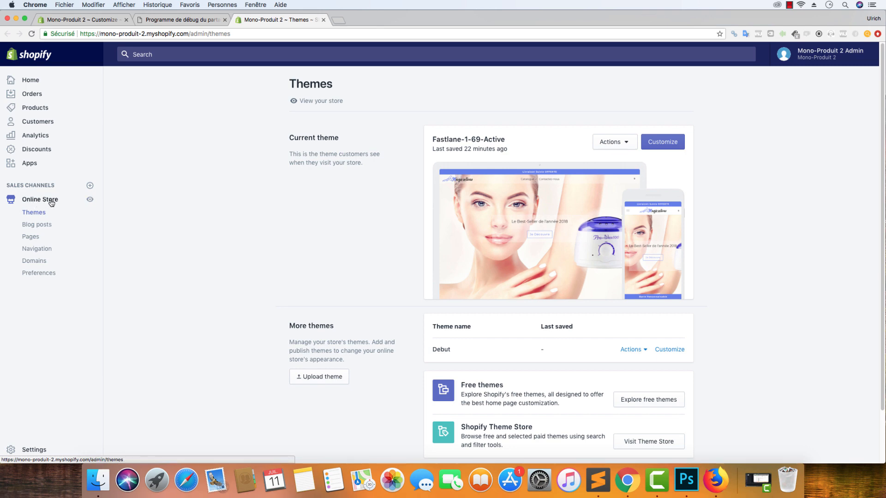
# View the live online store, copying its homepage URL and hiding the Shopify admin bar.
pyautogui.click(89, 200)
pyautogui.click(174, 34)
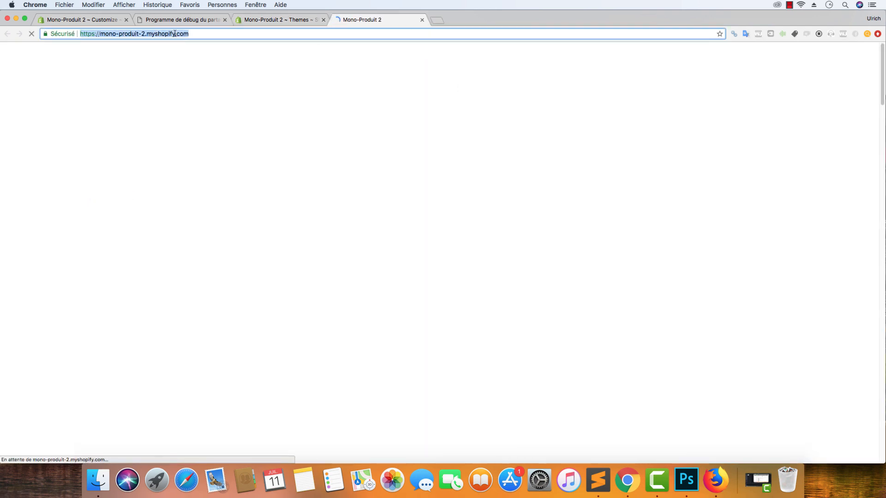
pyautogui.rightClick(175, 33)
pyautogui.click(194, 45)
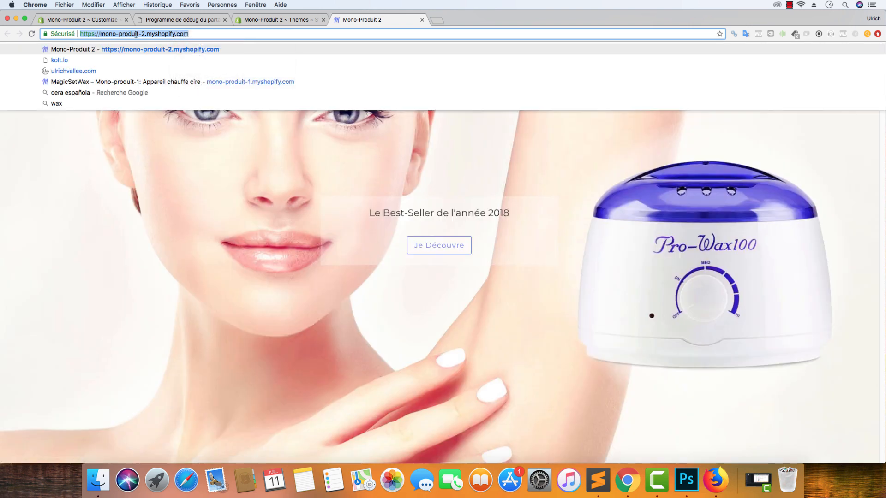
pyautogui.click(189, 35)
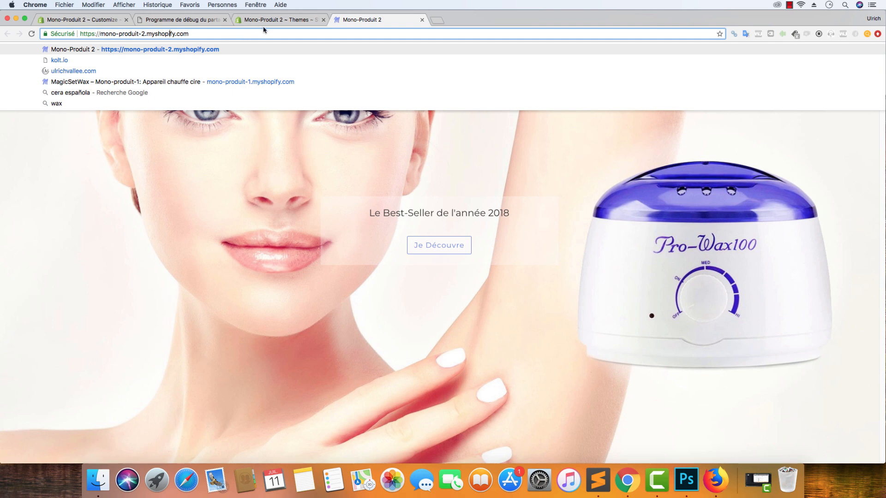
pyautogui.click(255, 178)
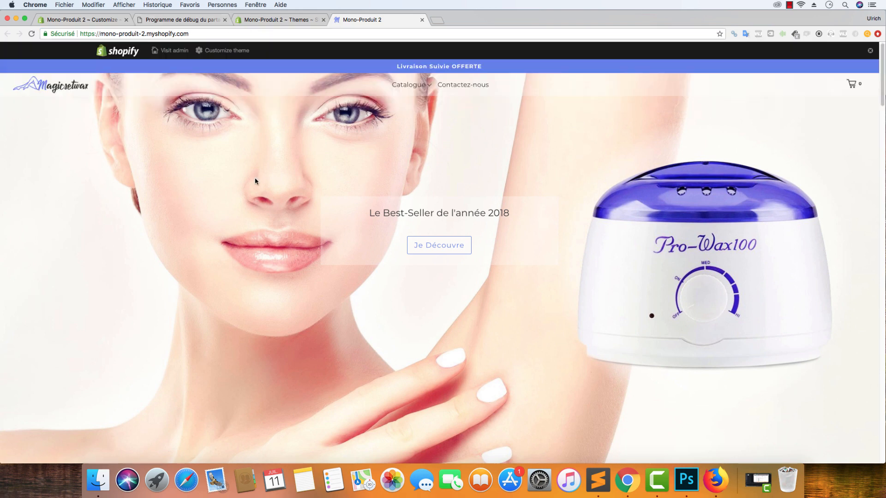
pyautogui.click(869, 52)
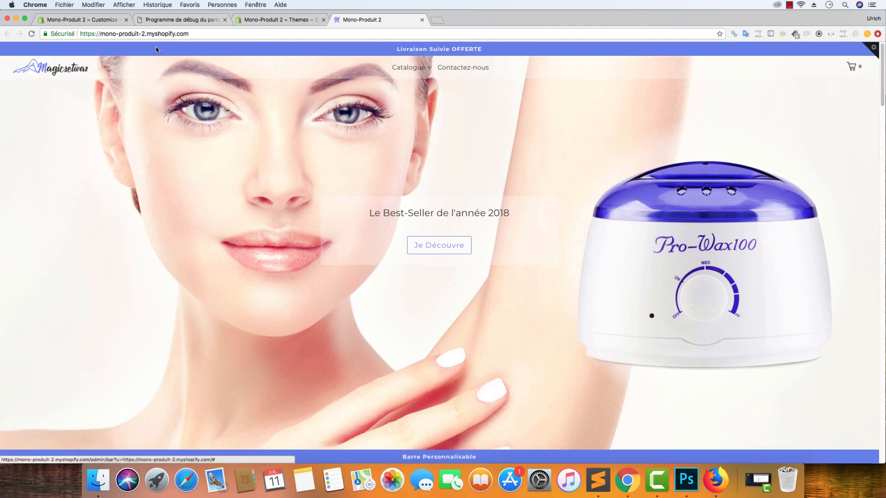
pyautogui.click(217, 21)
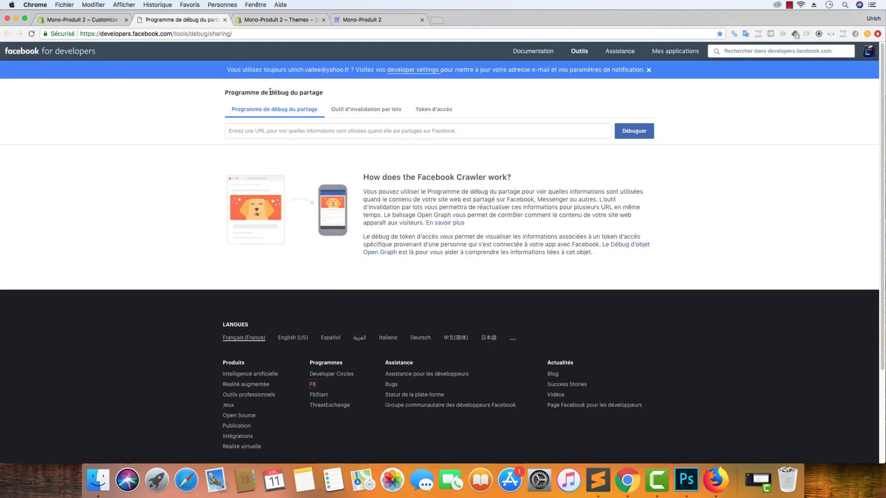
pyautogui.click(341, 133)
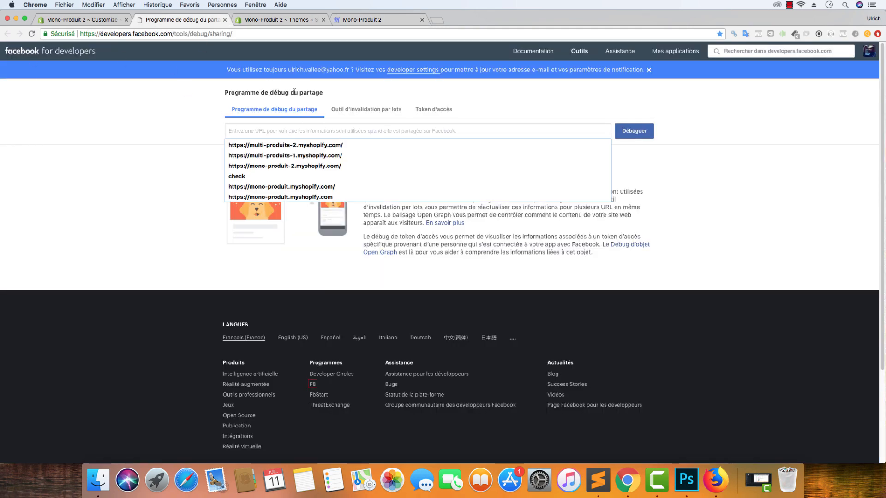
pyautogui.write('https://mono-produit-2.myshopify.com/')
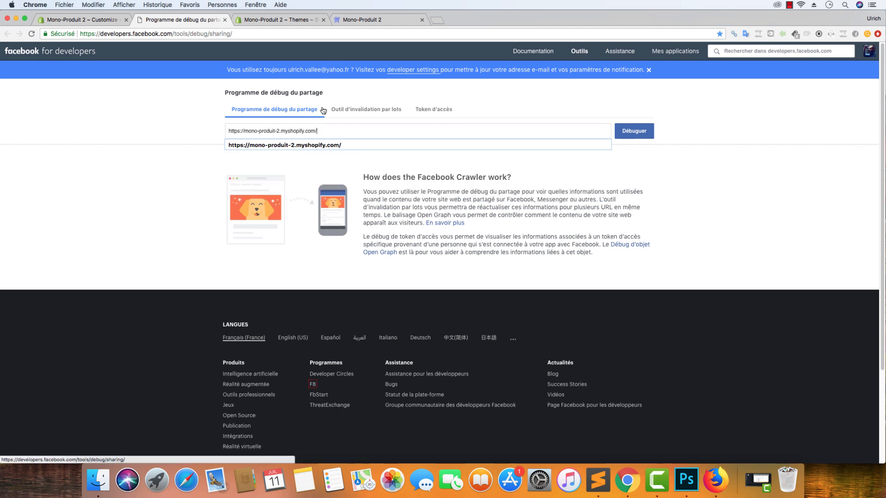
pyautogui.click(635, 132)
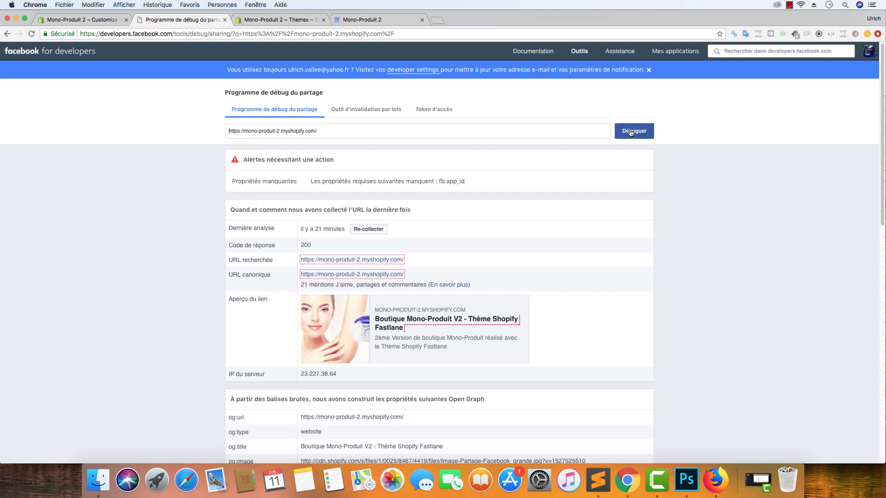
pyautogui.click(387, 229)
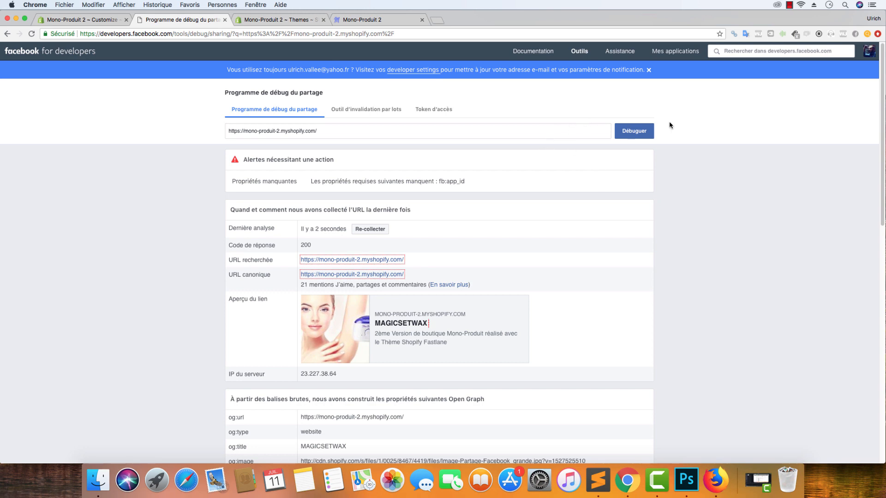
pyautogui.click(634, 131)
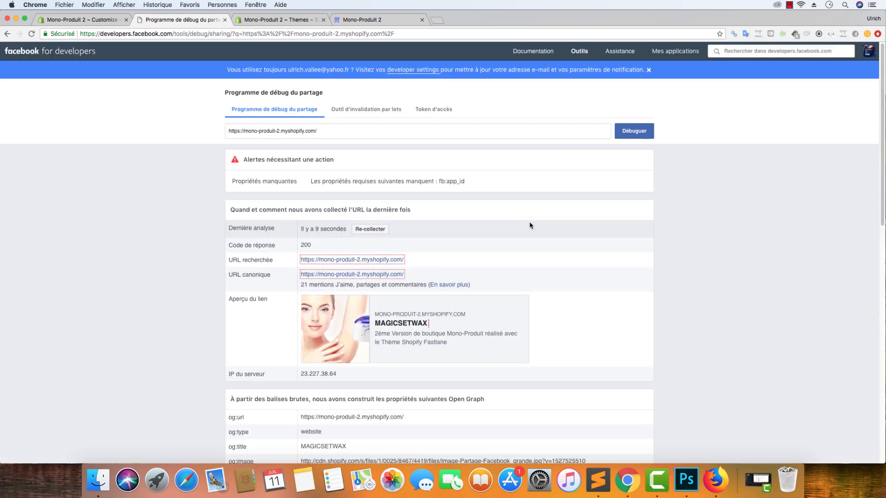